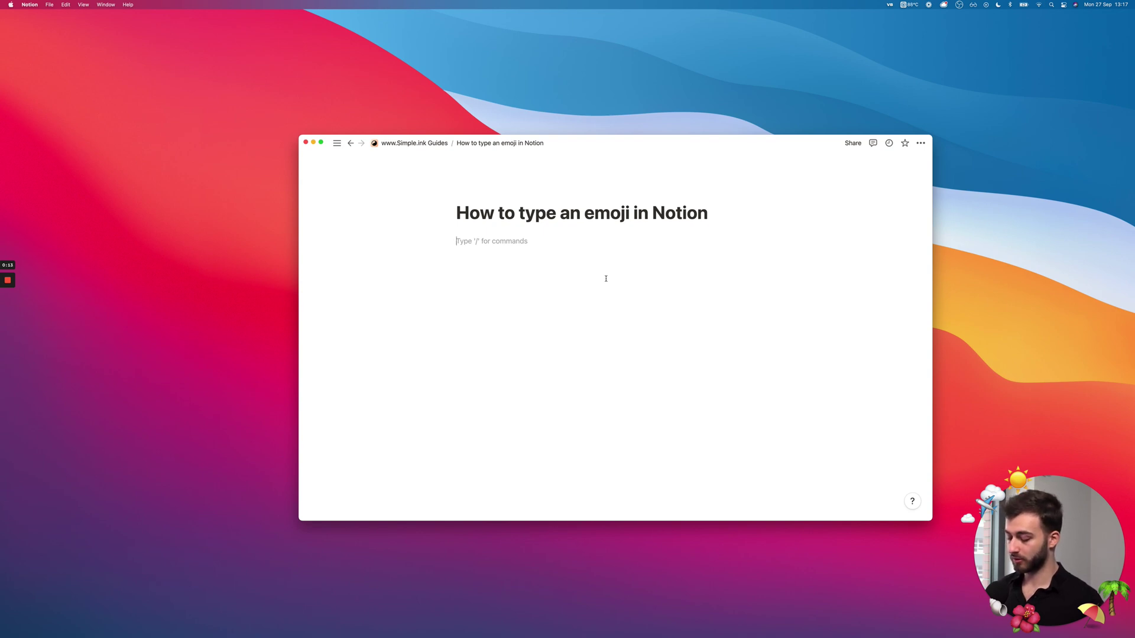
- Open and close the system emoji picker a few times without inserting any emoji
key("ctrl+super+space")
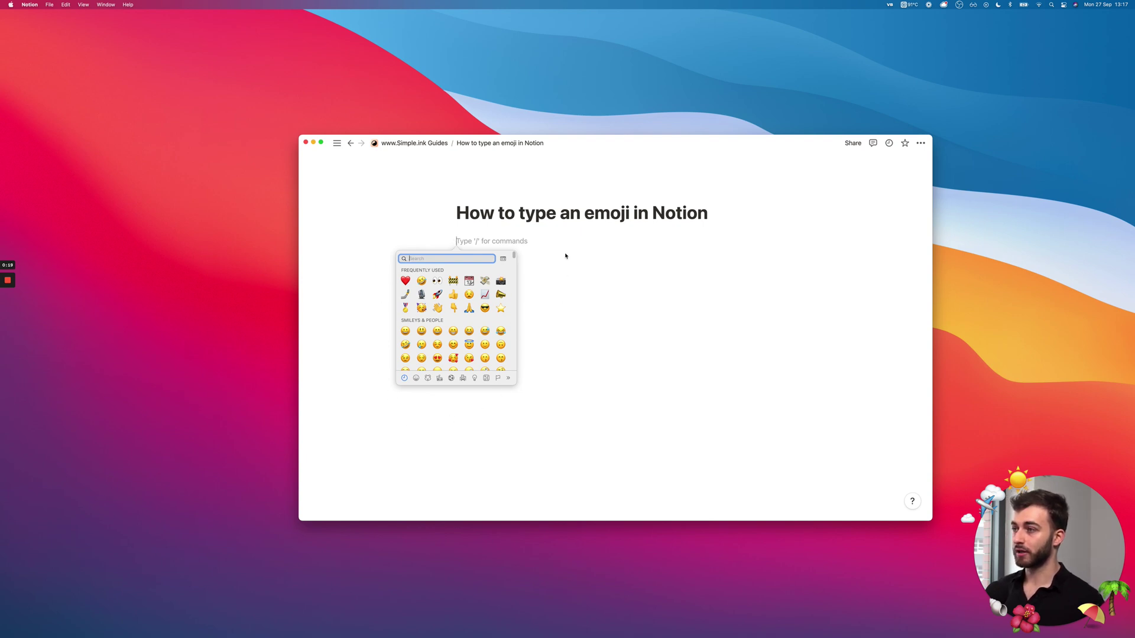
key("Escape")
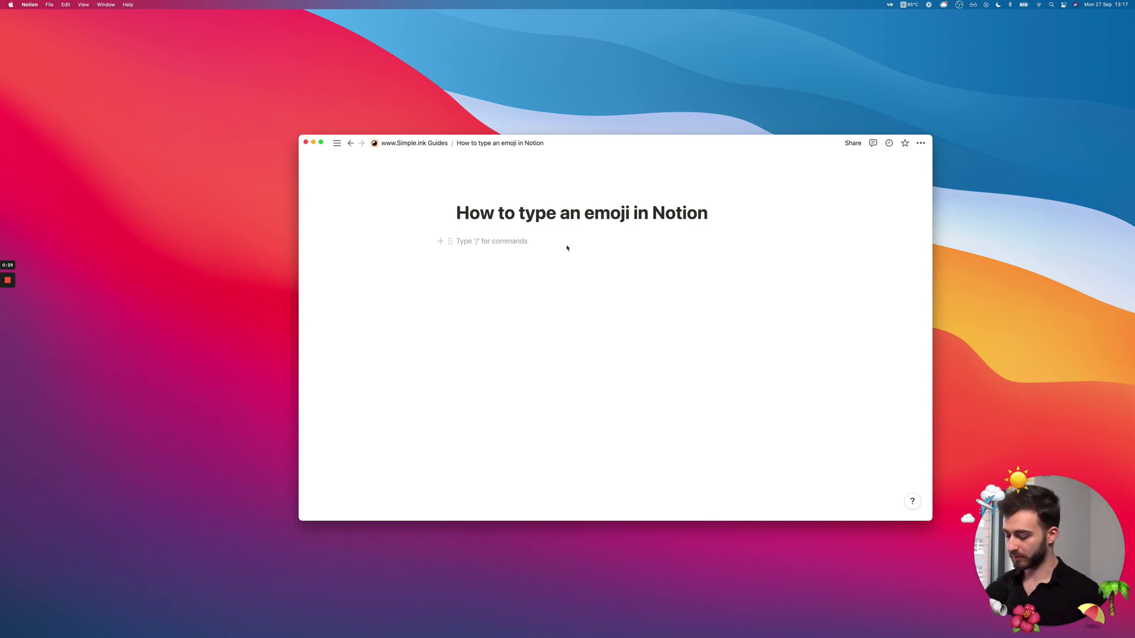
key("ctrl+super+space")
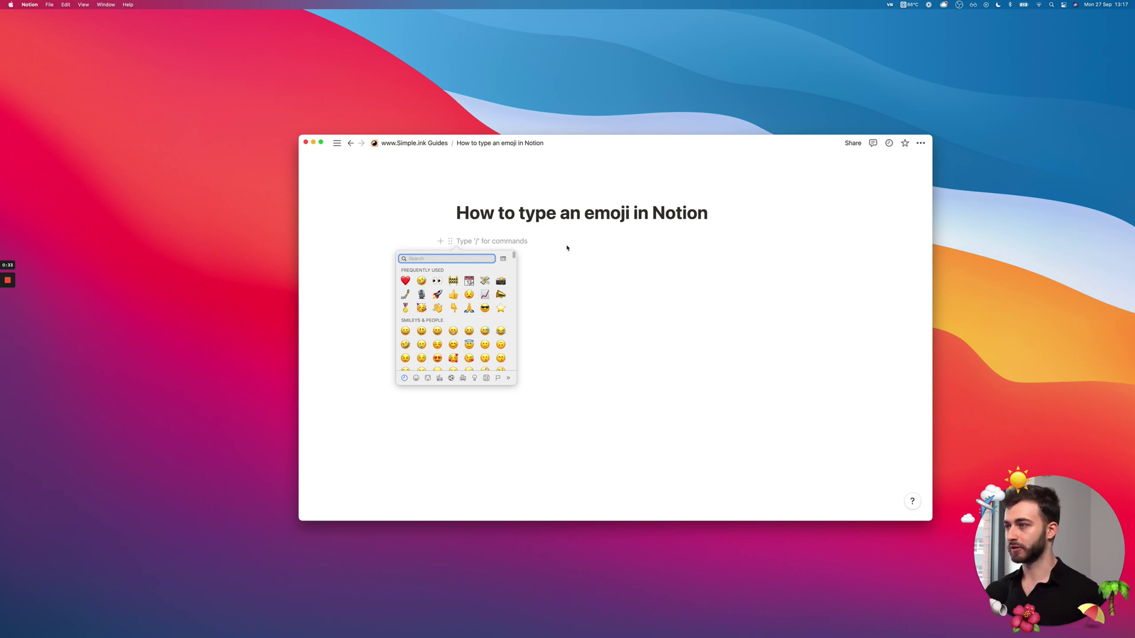
left_click(567, 248)
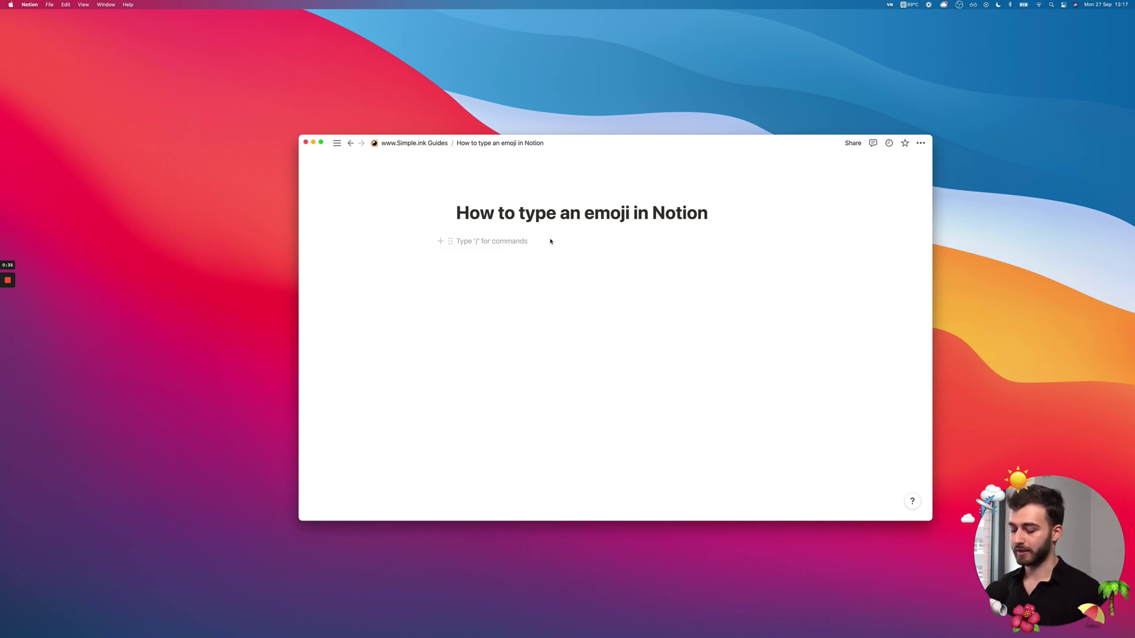
key("ctrl+super+space")
scroll(460, 296, "down", 5)
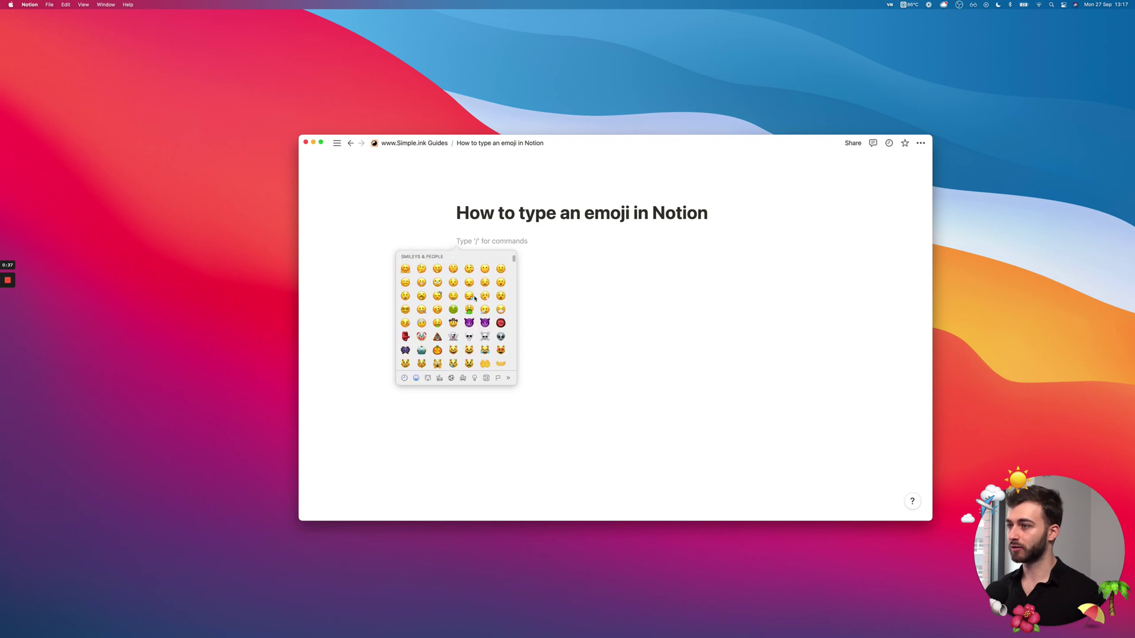
scroll(460, 296, "up", 5)
left_click(544, 245)
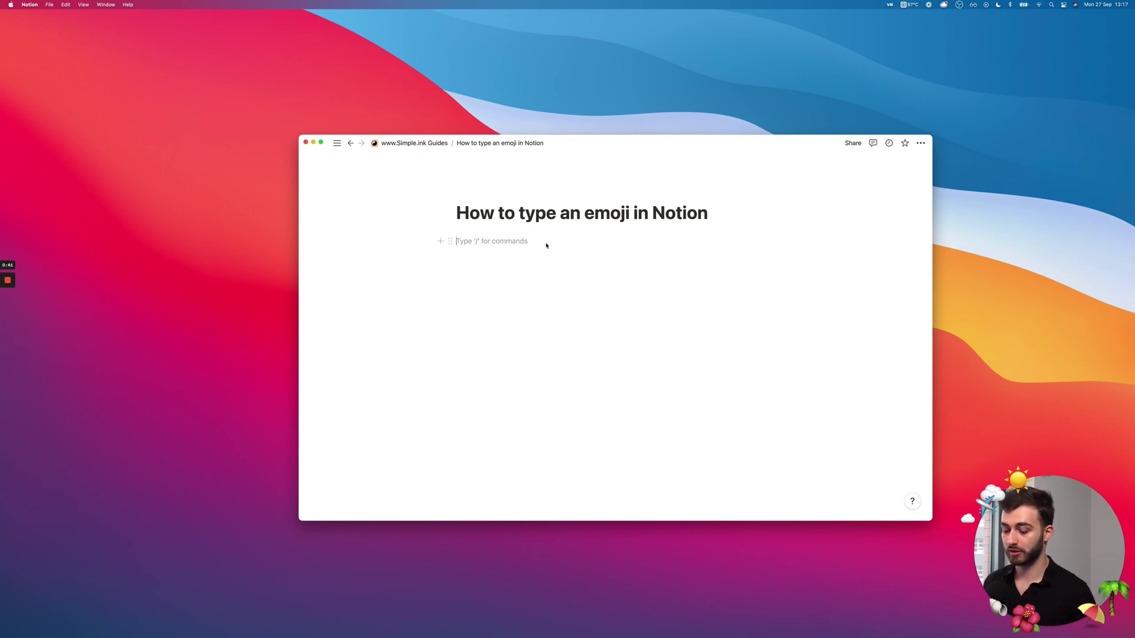
- Insert the 📈 emoji via a ':chart' search, then replace it with a lone colon
type(":")
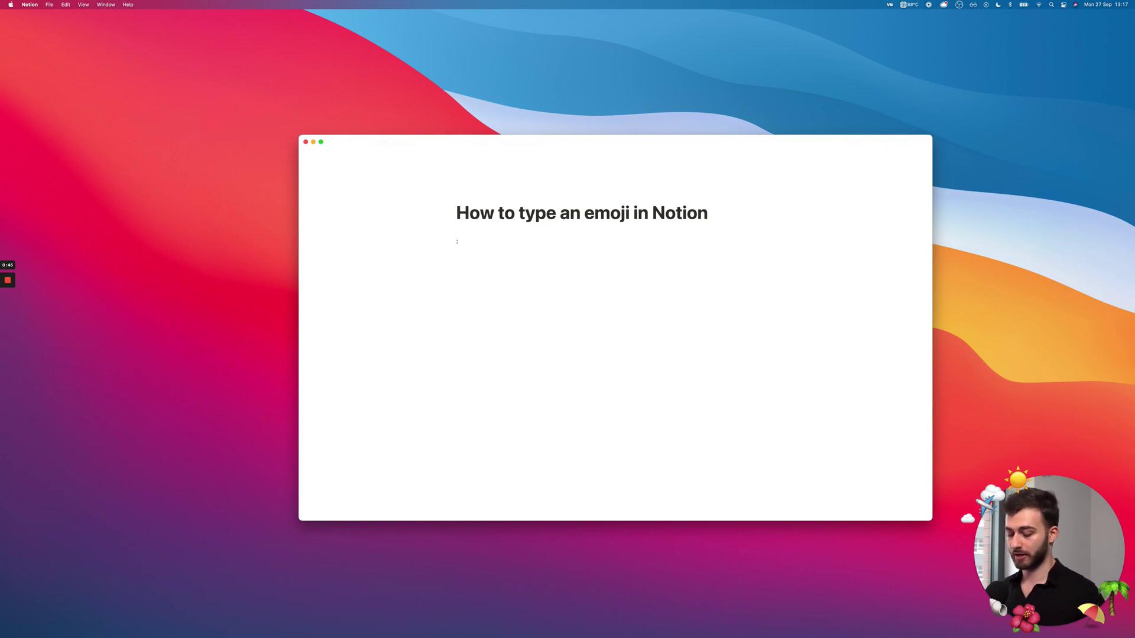
type("chart")
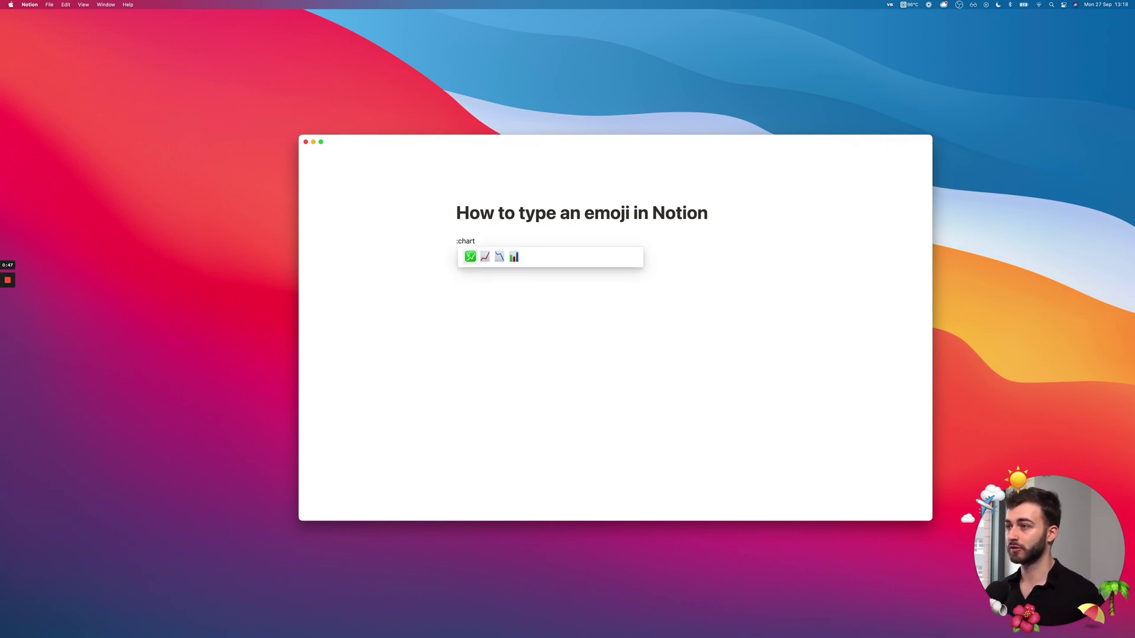
key("Right")
key("Right")
key("Right")
key("Left")
key("Left")
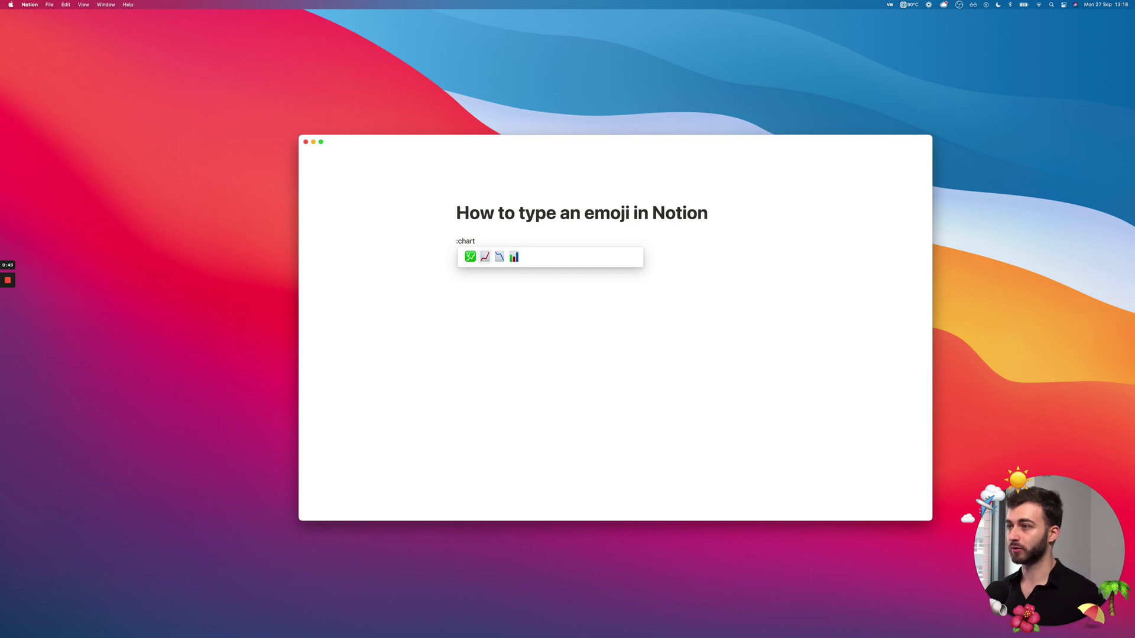
key("Right")
key("Right")
key("Left")
key("Left")
key("Right")
key("Left")
key("Return")
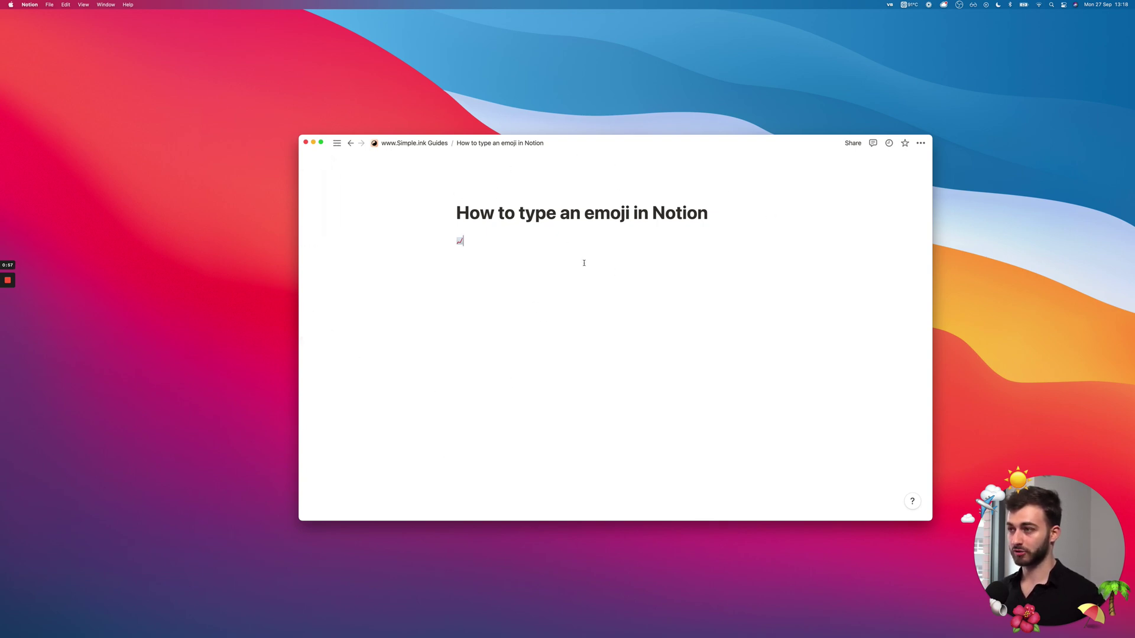
key("BackSpace")
type(":")
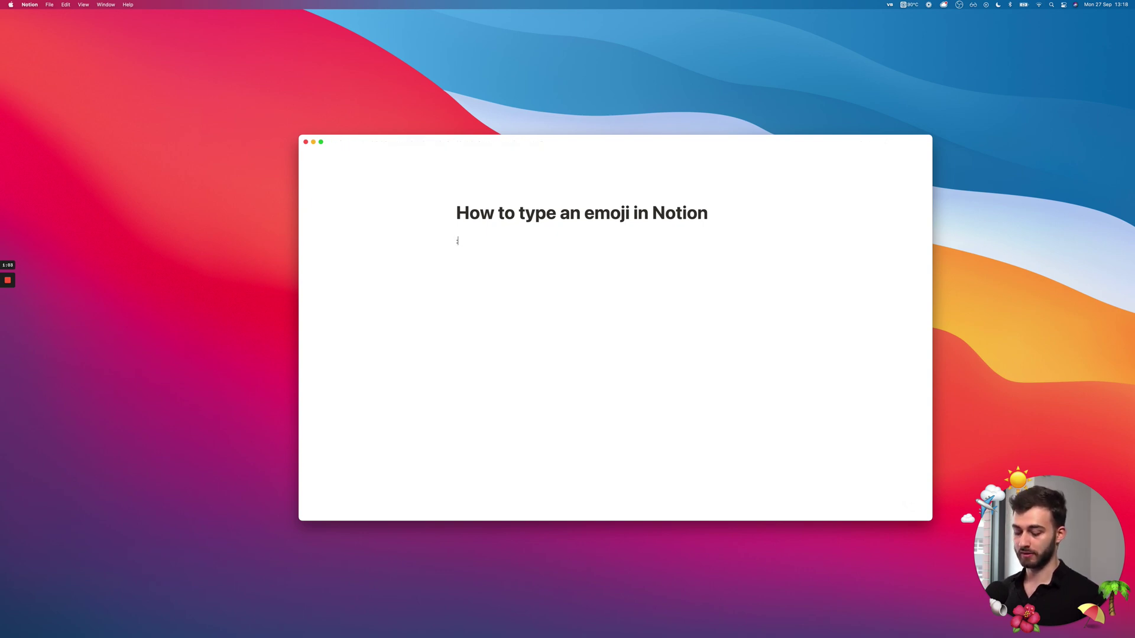
- Delete the colon, try ':smile', then erase it to leave the line empty
key("BackSpace")
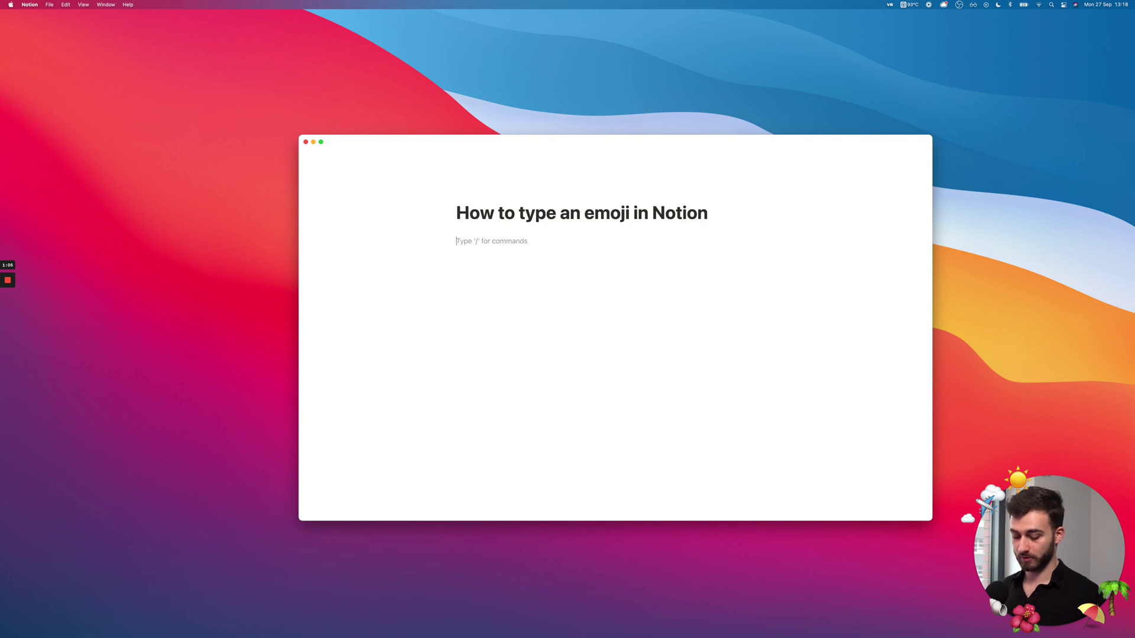
type(":")
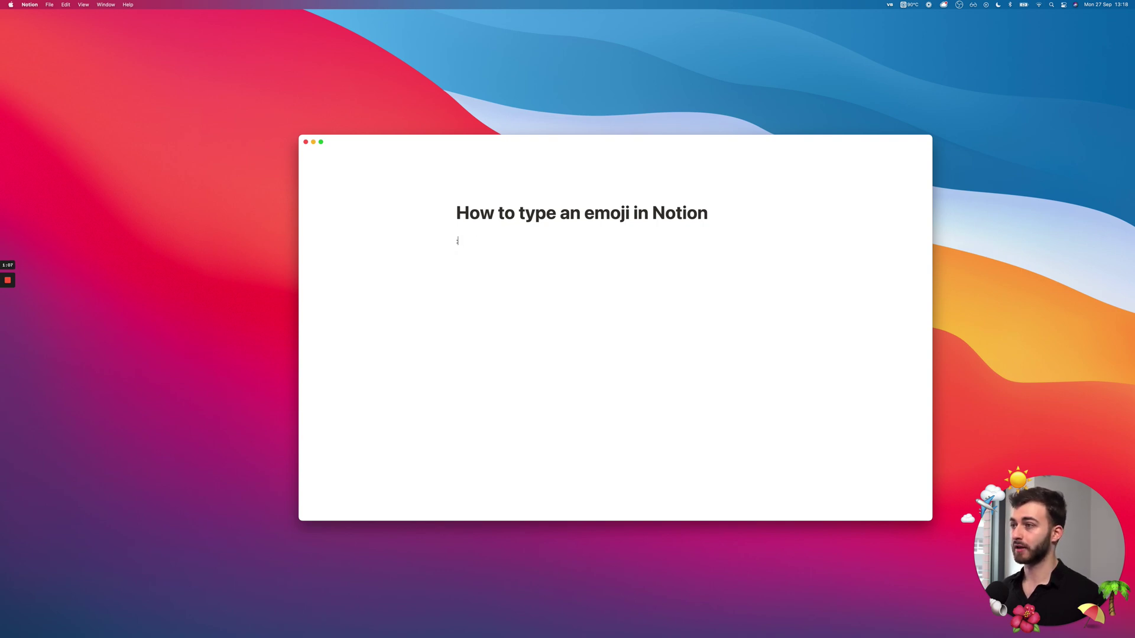
type("smile")
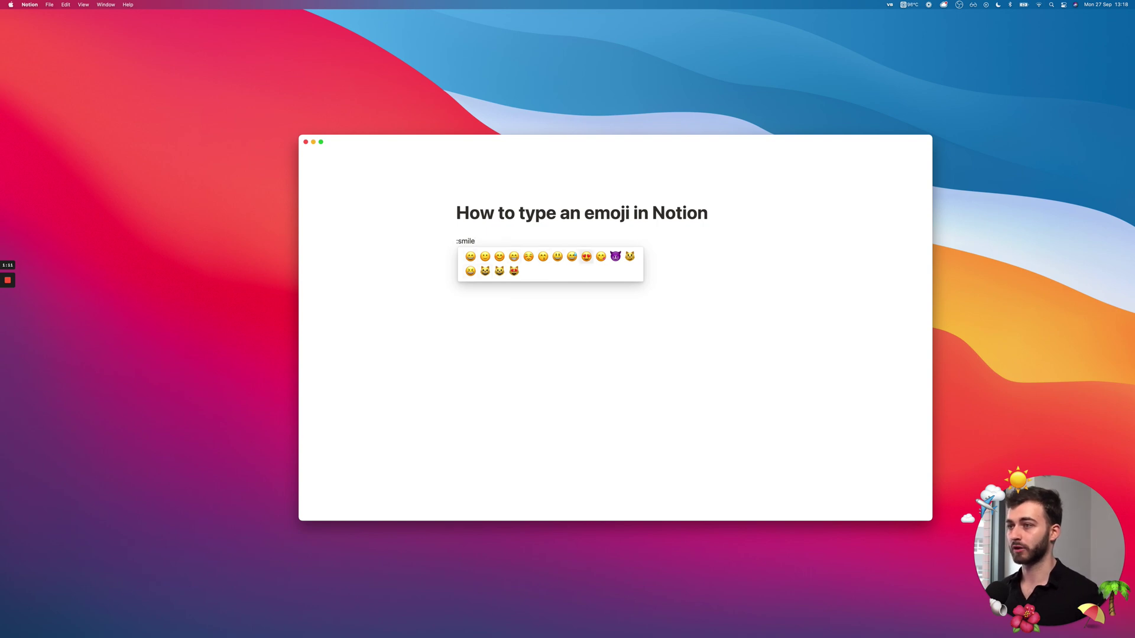
key("BackSpace")
key("BackSpace")
key("BackSpace")
key("BackSpace")
key("BackSpace")
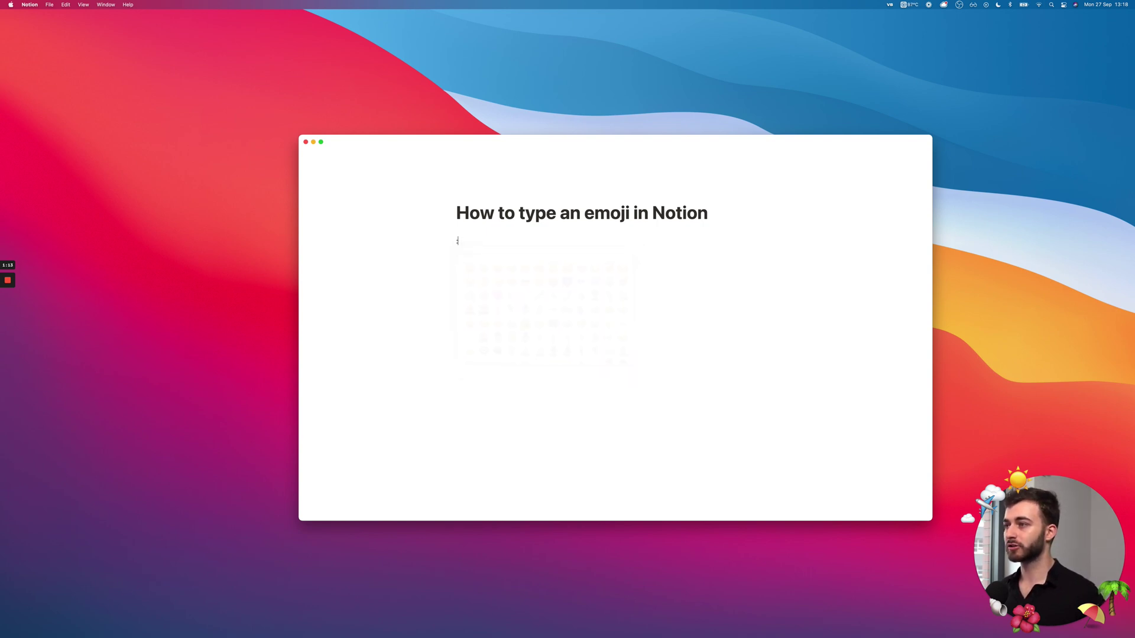
key("BackSpace")
type(":")
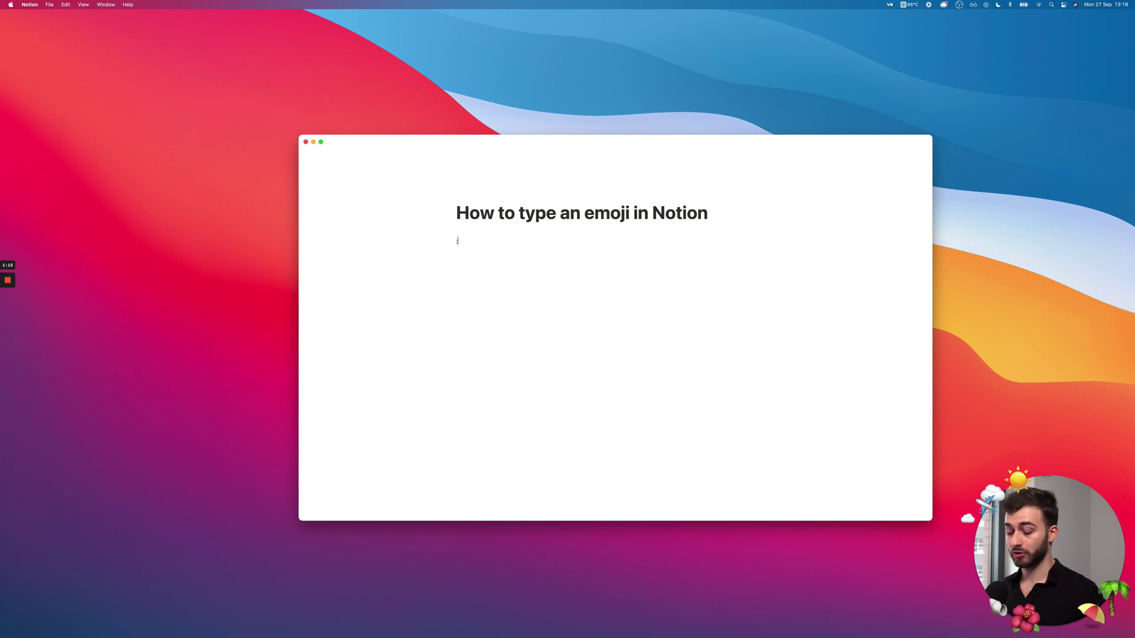
key("BackSpace")
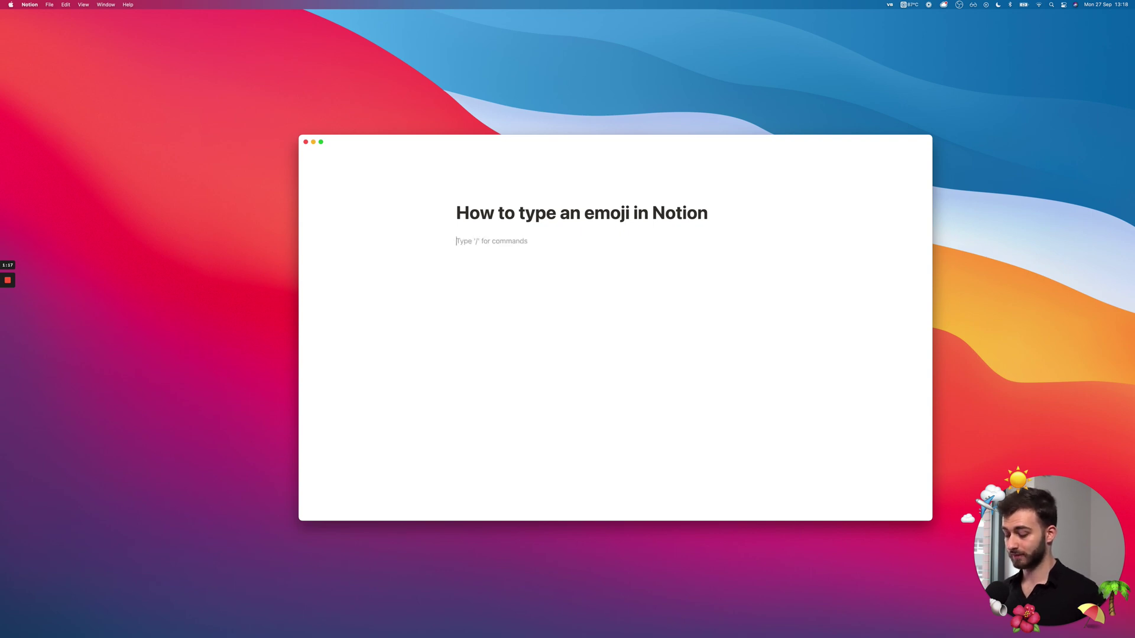
- Open the macOS emoji picker with Ctrl+Cmd+Space and close it without choosing an emoji
key("ctrl+super+space")
scroll(475, 278, "up", 10)
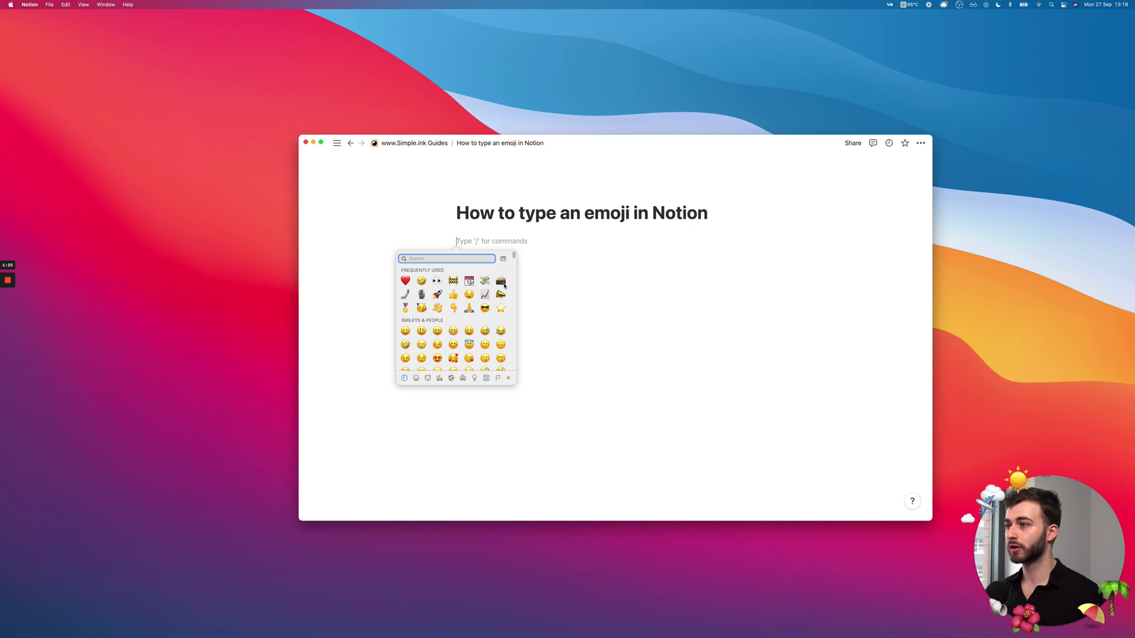
left_click(507, 243)
- Browse the inline emoji suggestions for ':s', dismiss them, delete ':s' and switch to Safari
type(":")
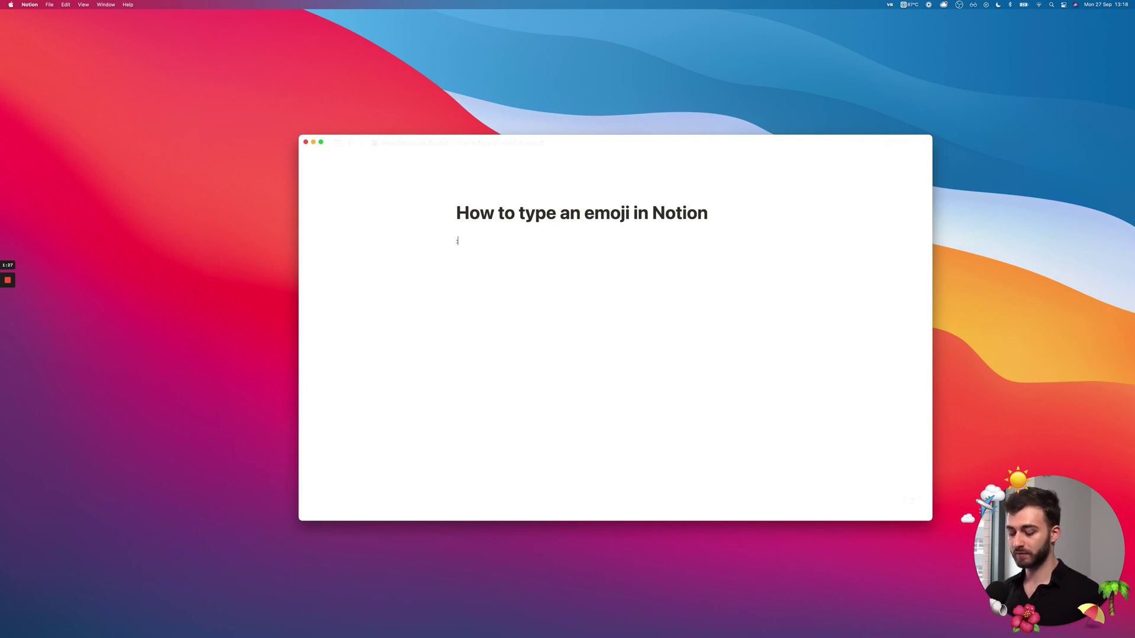
type("s")
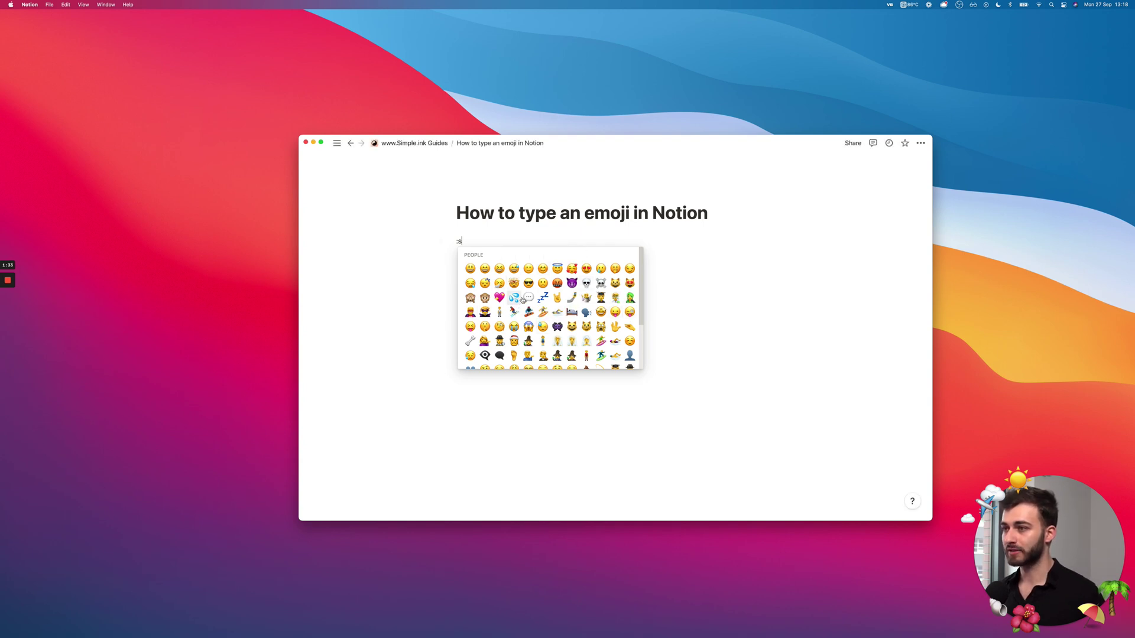
scroll(543, 330, "down", 3)
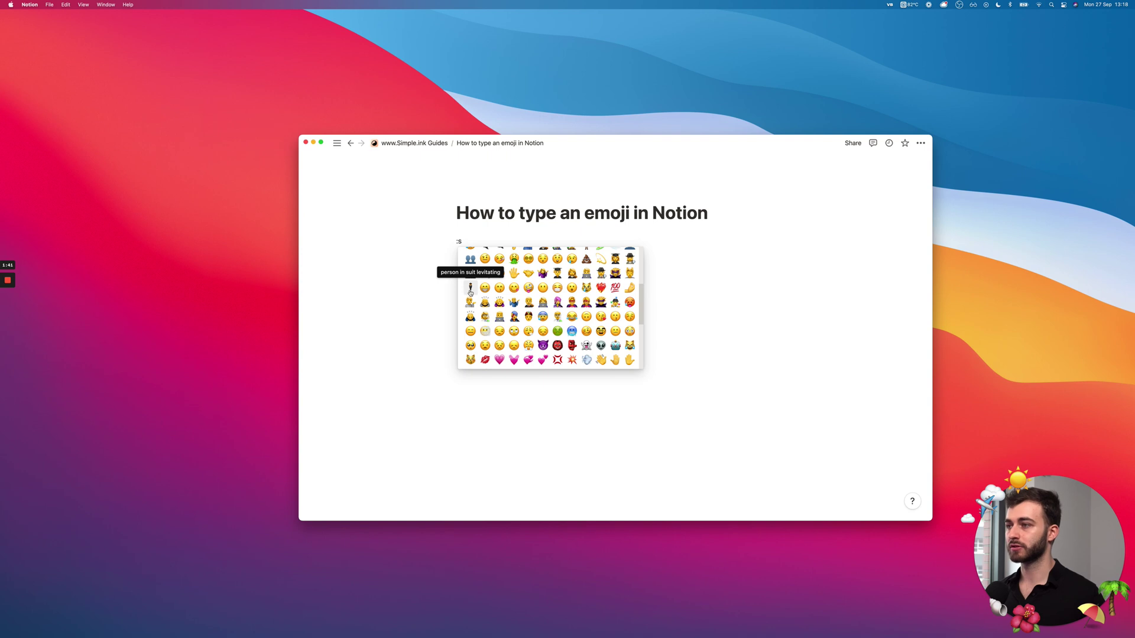
scroll(470, 292, "down", 5)
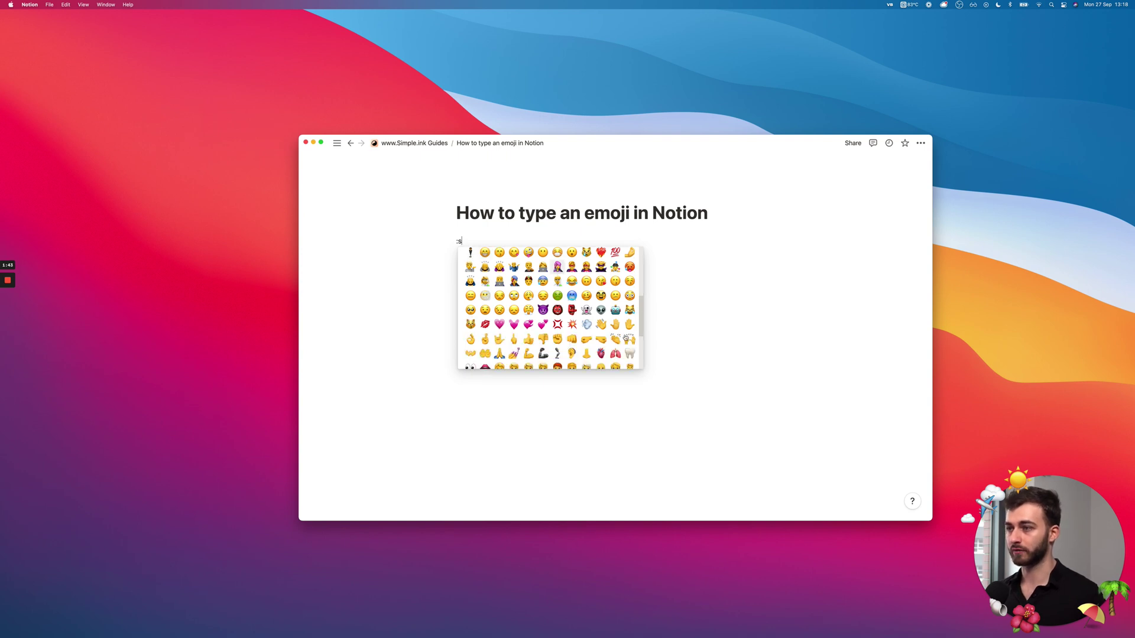
scroll(618, 345, "down", 15)
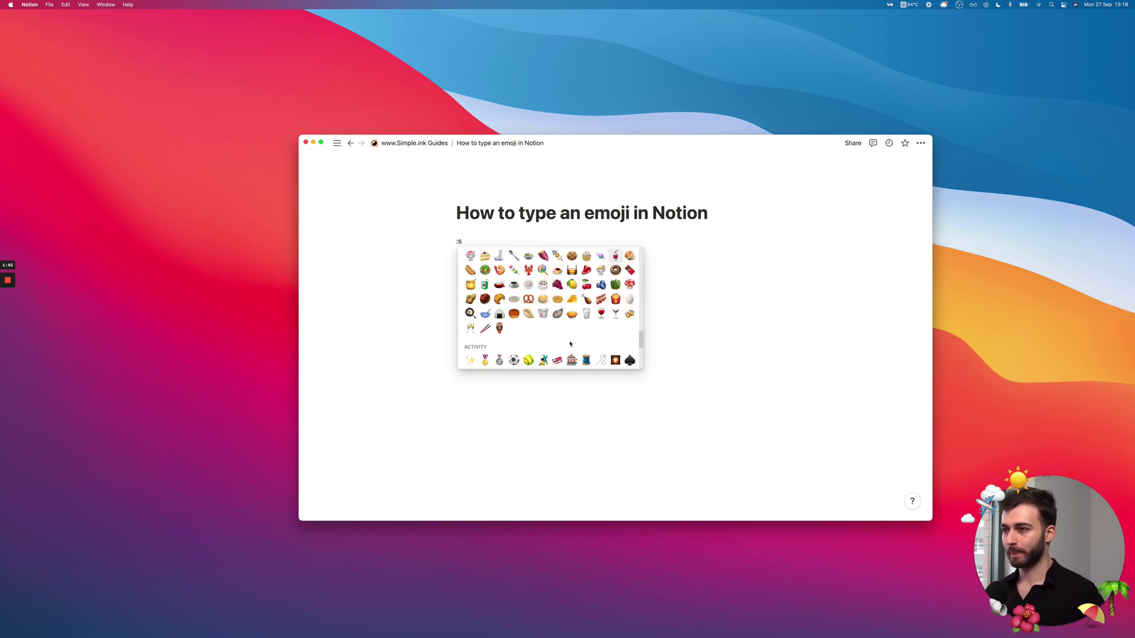
scroll(485, 260, "up", 20)
left_click(485, 240)
key("BackSpace")
key("BackSpace")
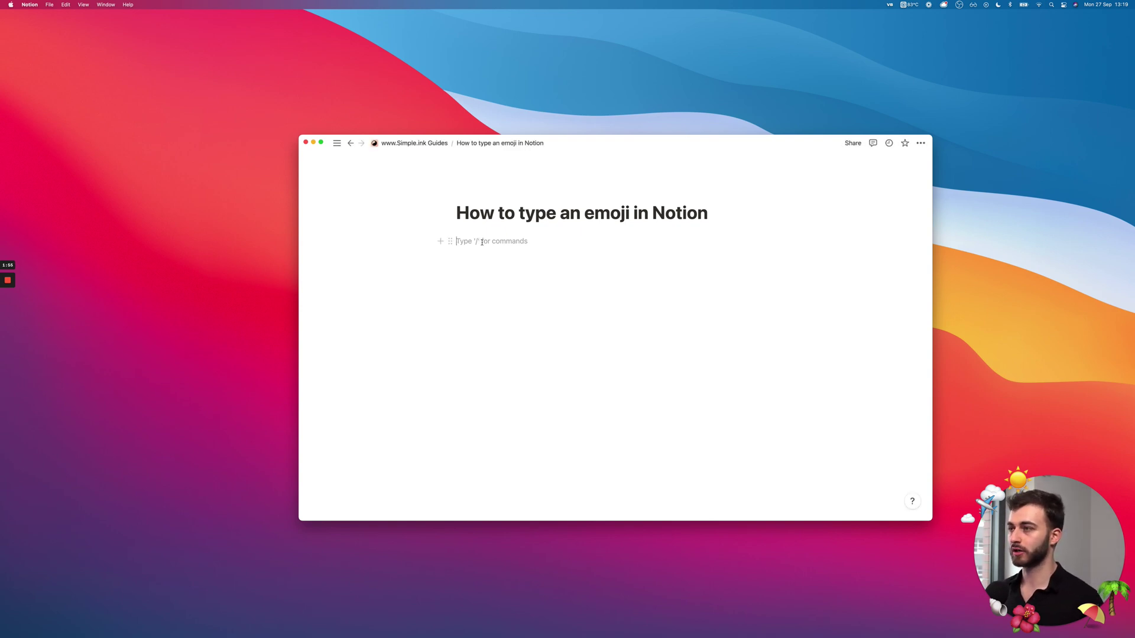
key("super+Tab")
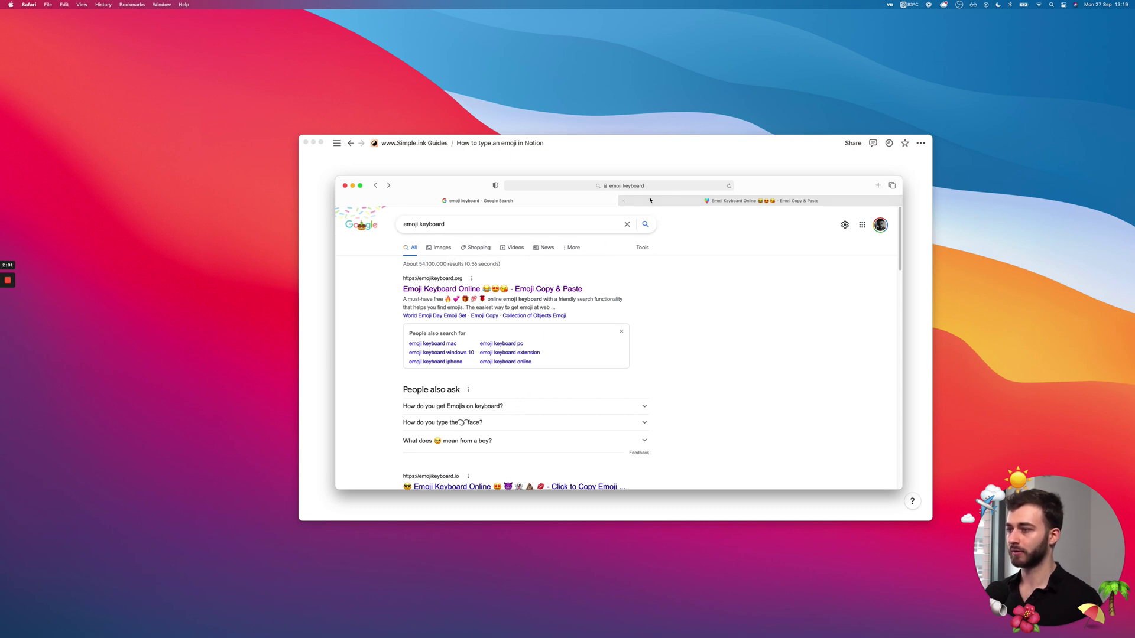
- Copy the upside-down face emoji from Emoji Keyboard Online in Safari, then return to Notion
left_click(672, 205)
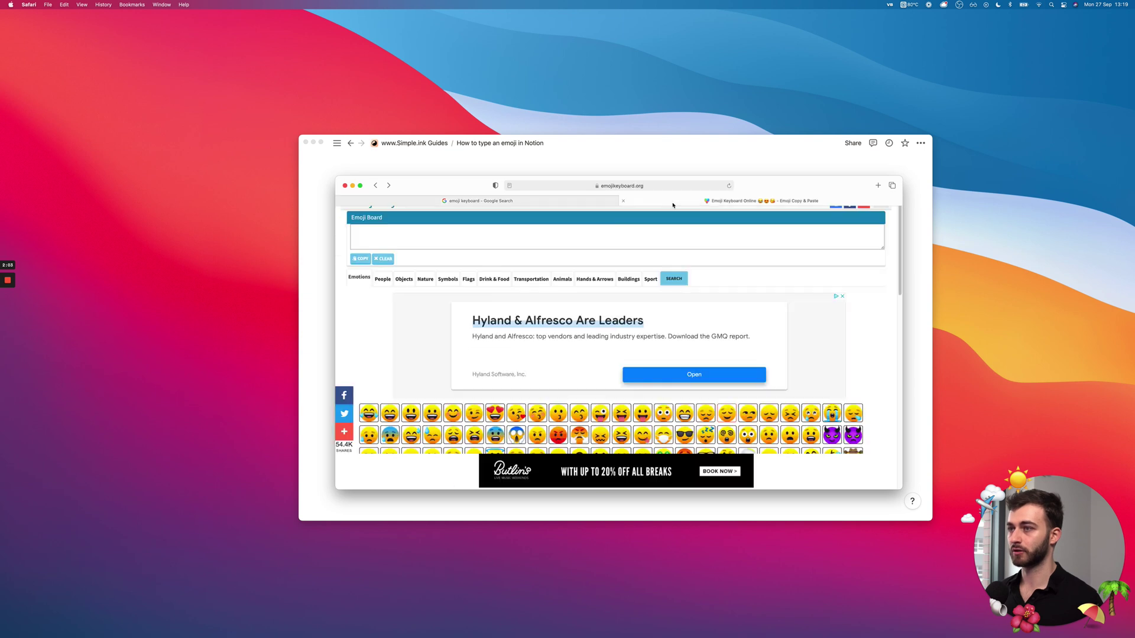
scroll(577, 303, "down", 3)
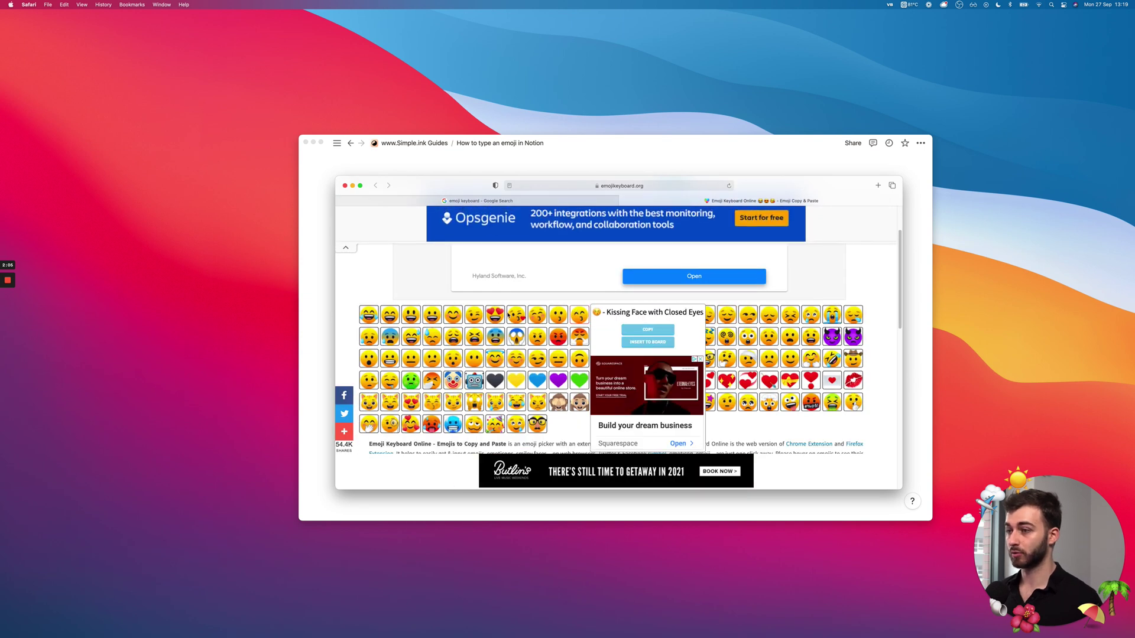
mouse_move(456, 316)
mouse_move(579, 358)
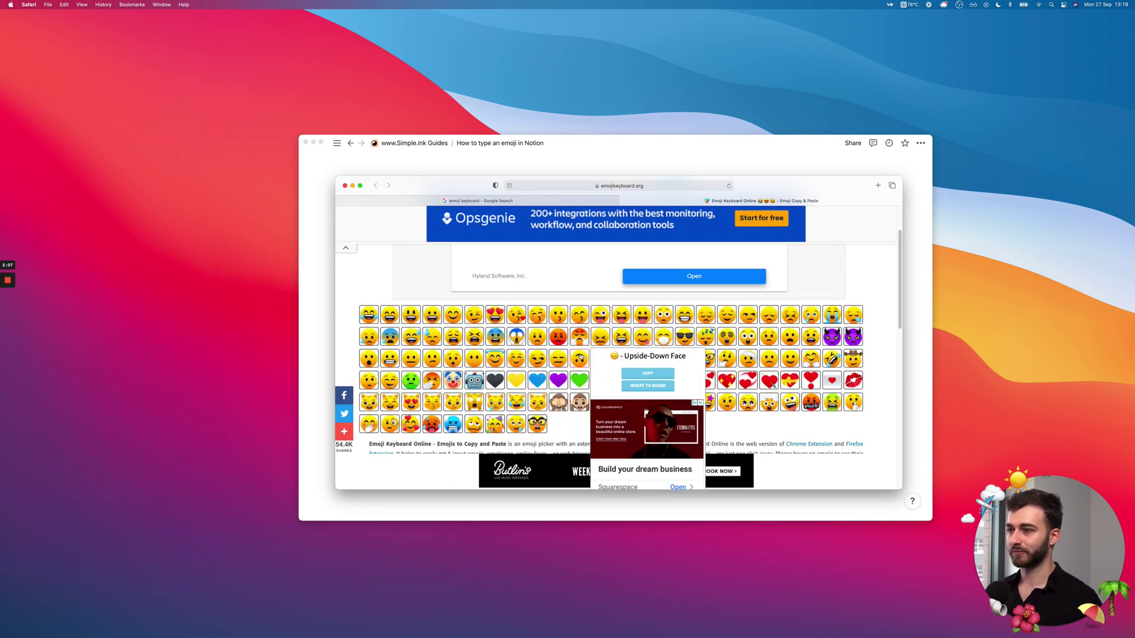
left_click(579, 358)
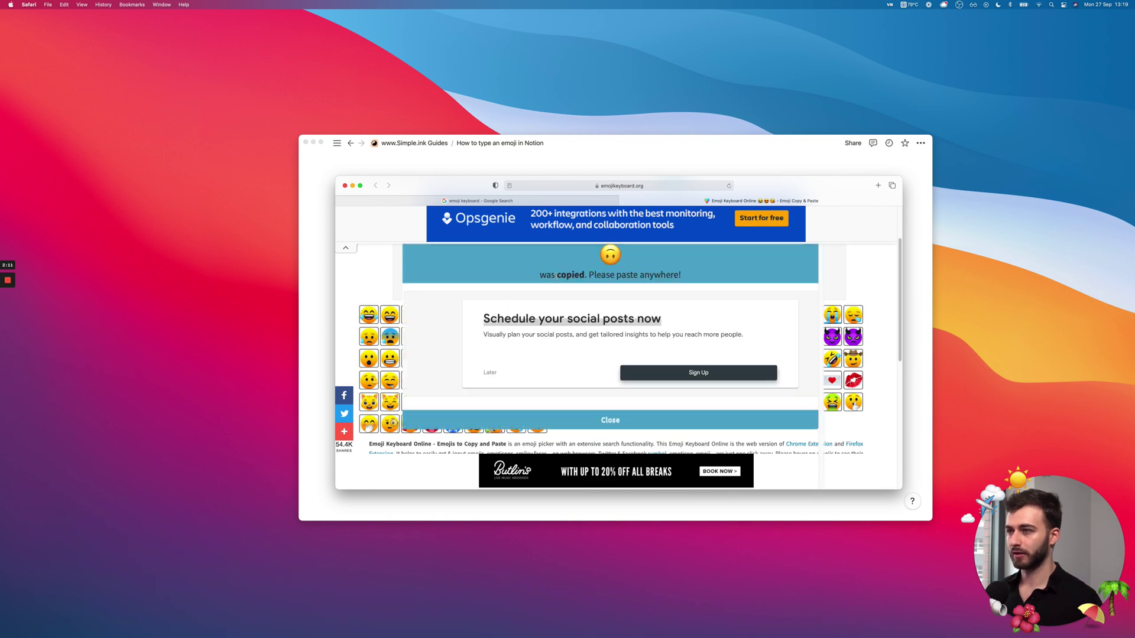
left_click(325, 260)
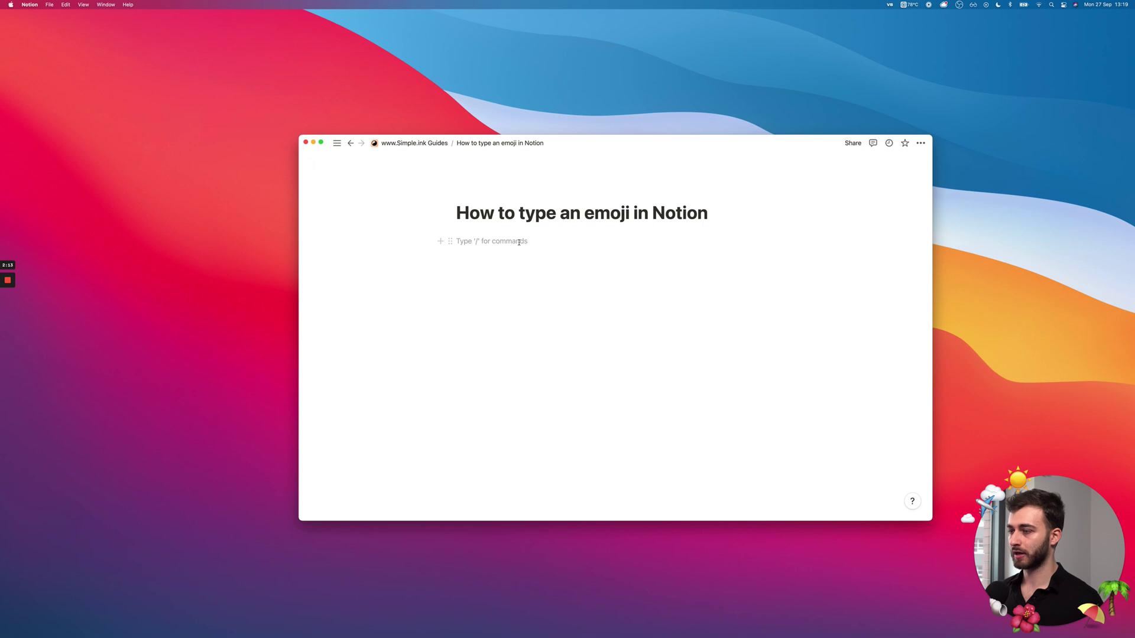
type("🙃")
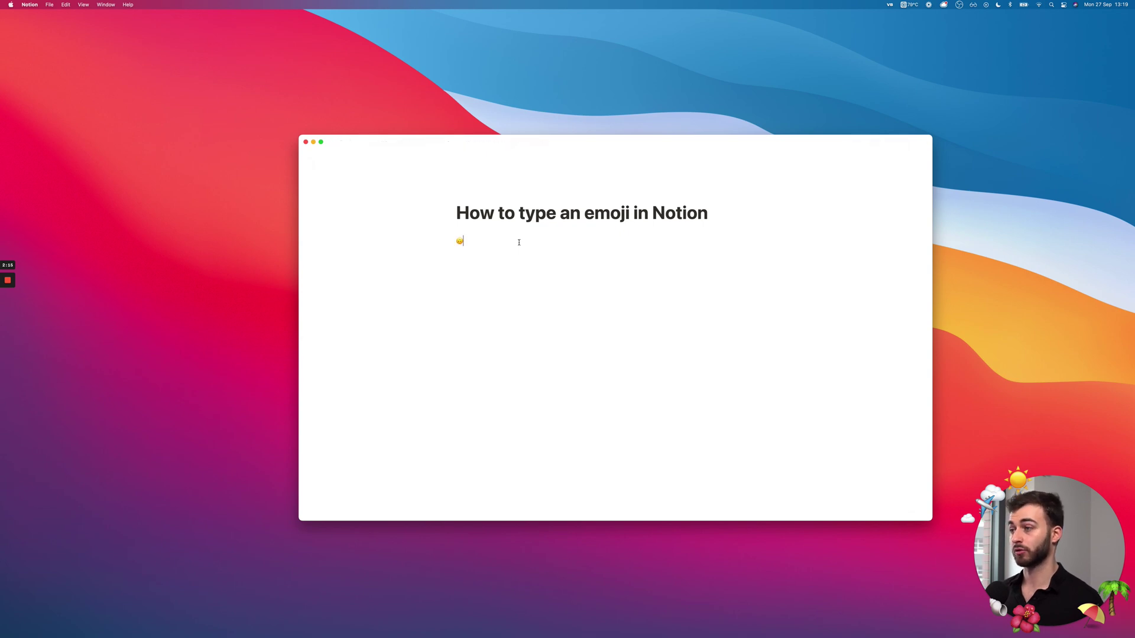
key("BackSpace")
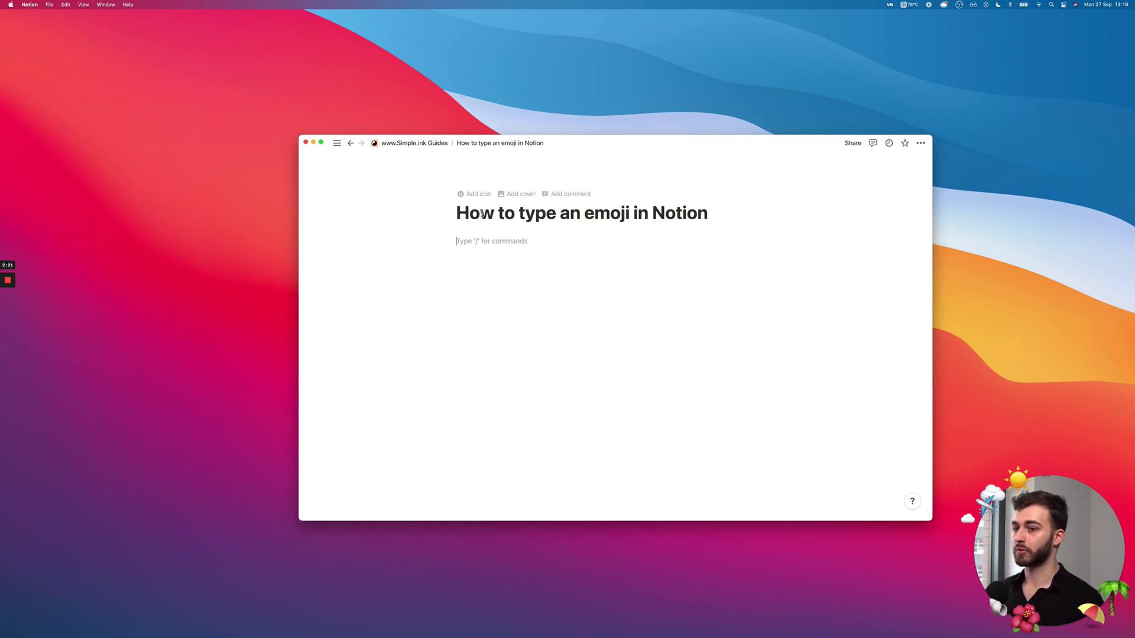
- Add a page icon, browse its emoji choices, then remove the icon
left_click(469, 196)
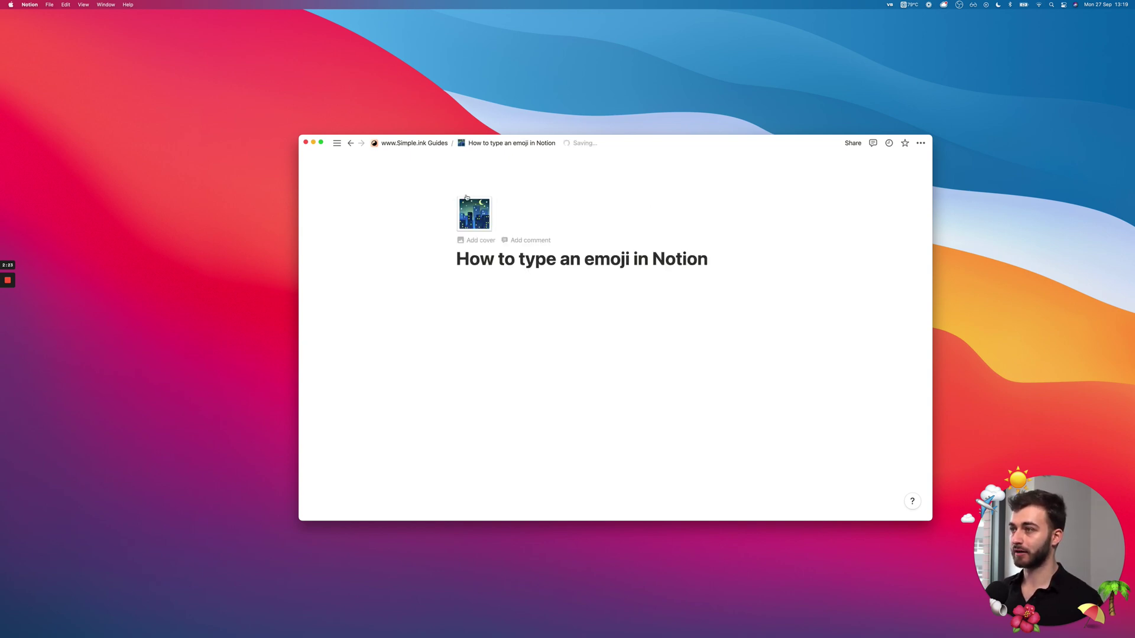
left_click(463, 205)
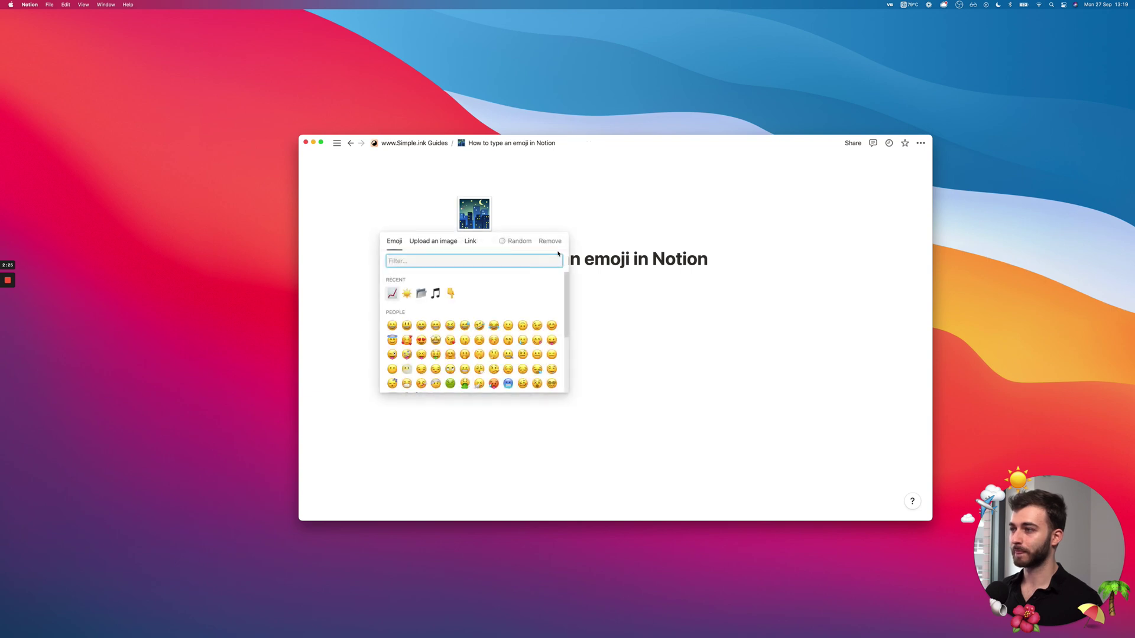
left_click(592, 267)
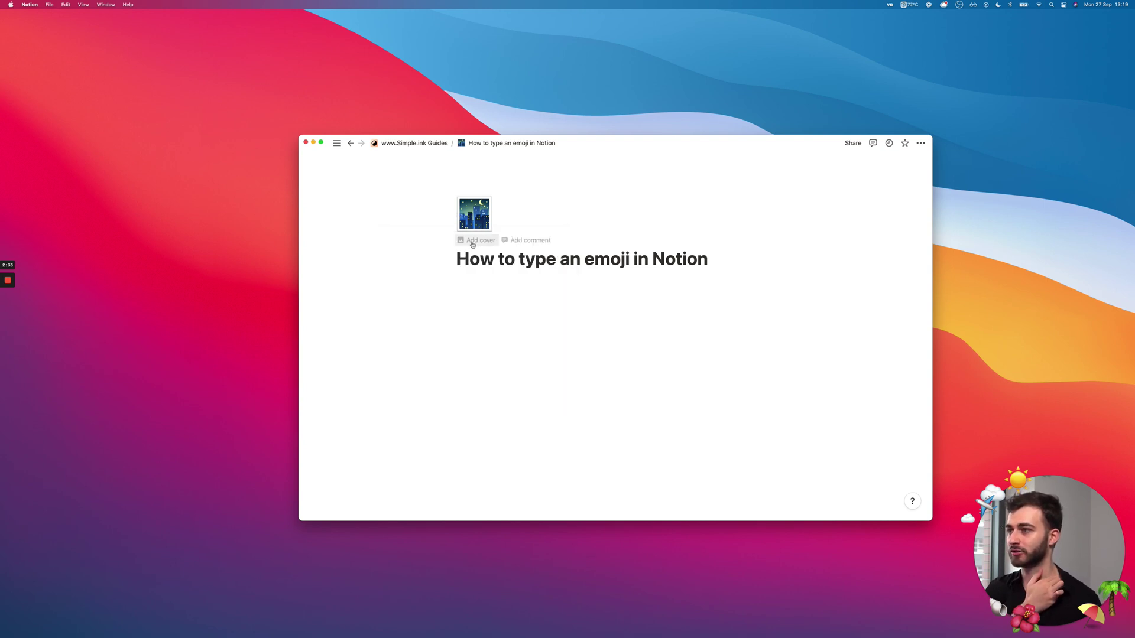
left_click(474, 213)
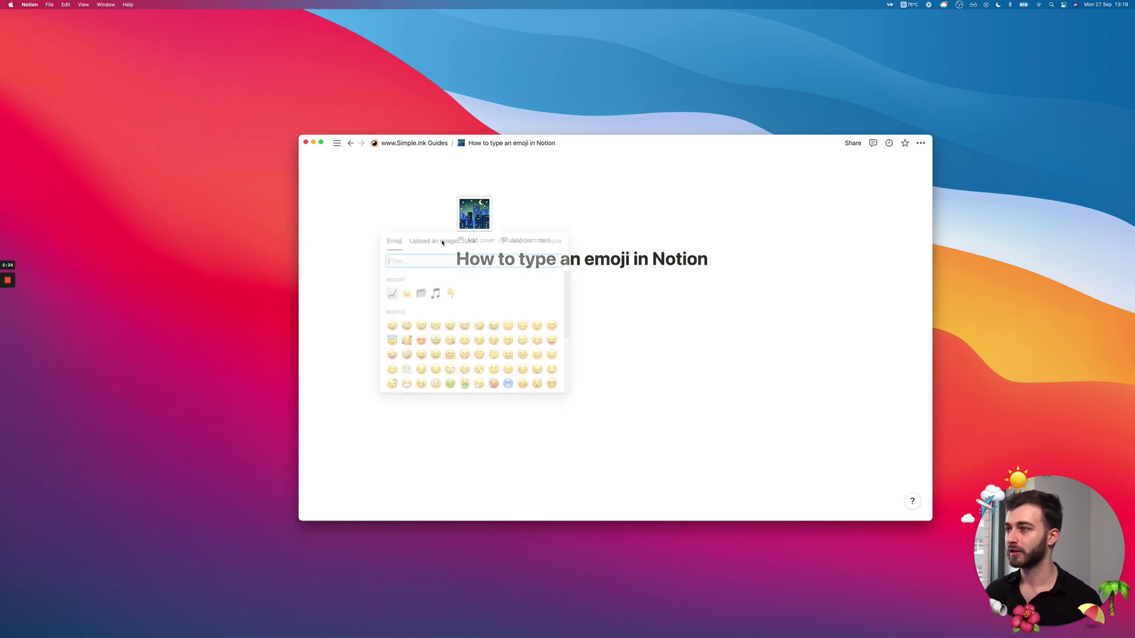
left_click(540, 242)
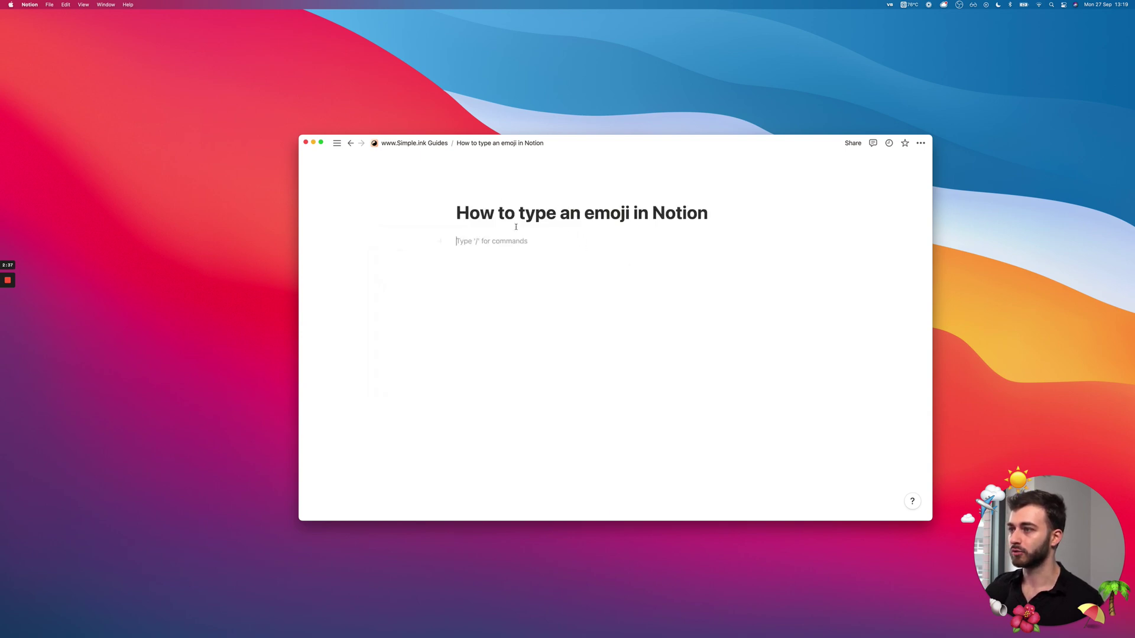
- Add a new page icon and choose the red heart ❤️ from the emoji choices
mouse_move(460, 201)
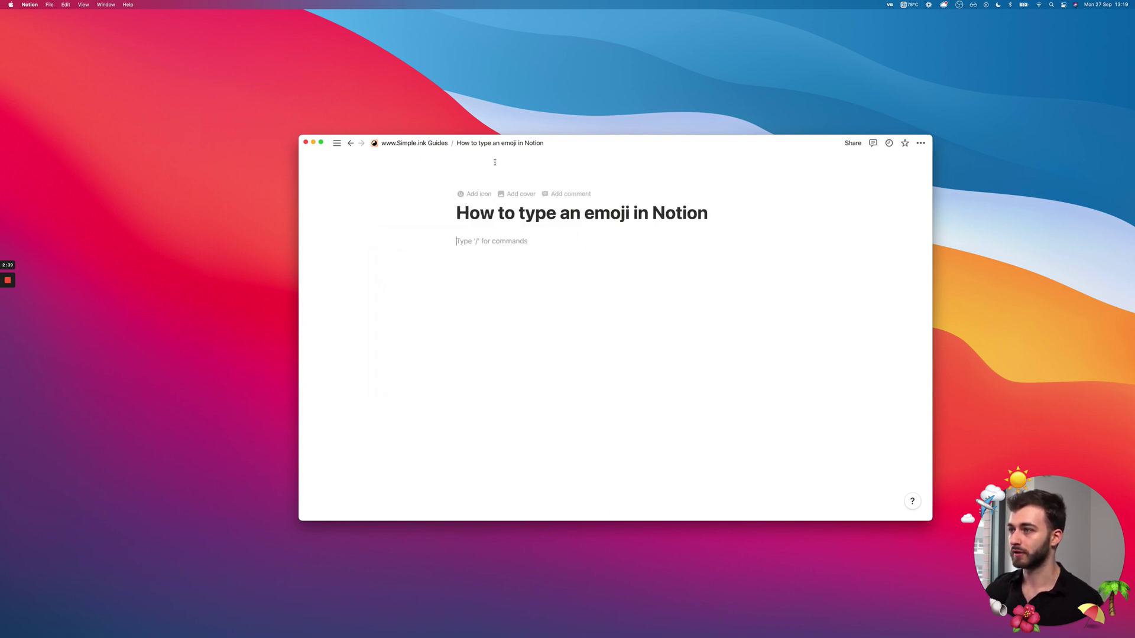
left_click(464, 196)
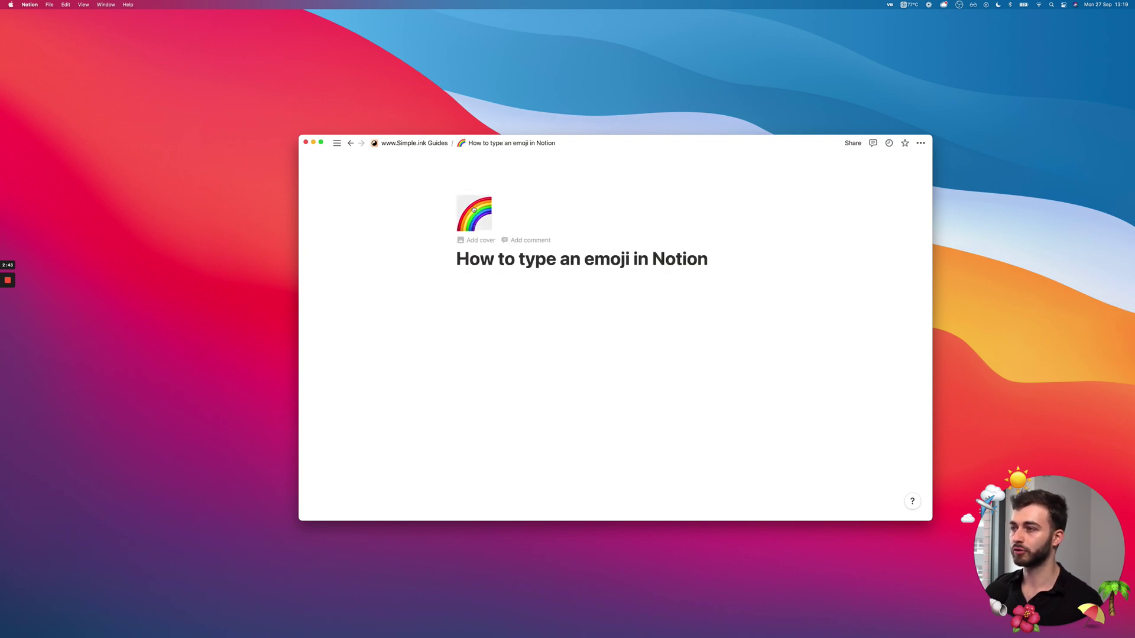
left_click(478, 204)
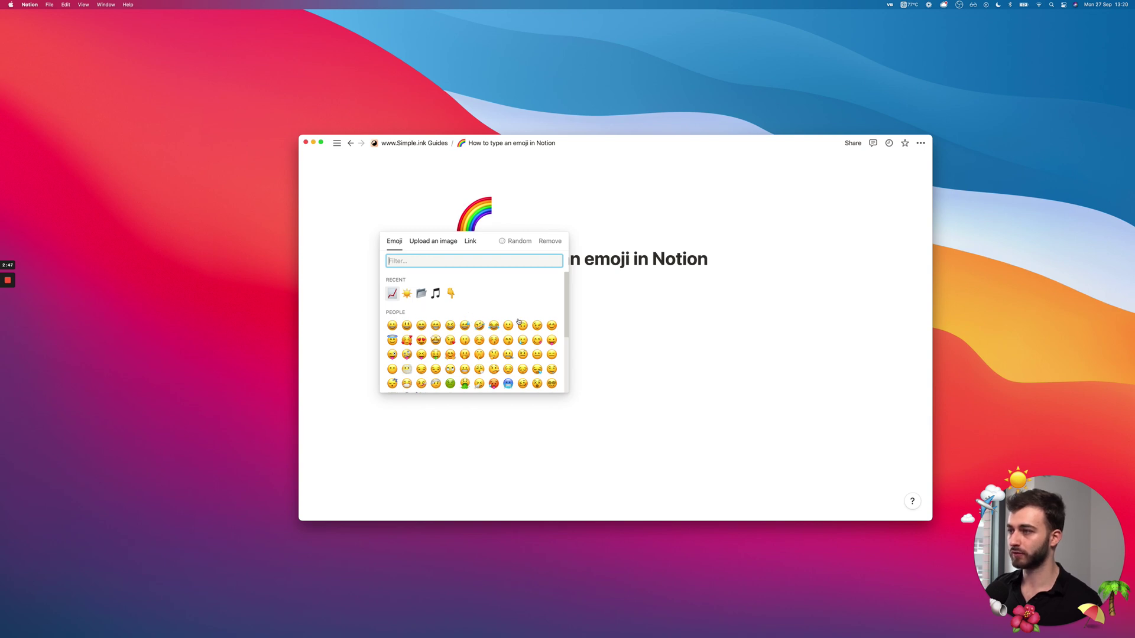
scroll(398, 293, "down", 5)
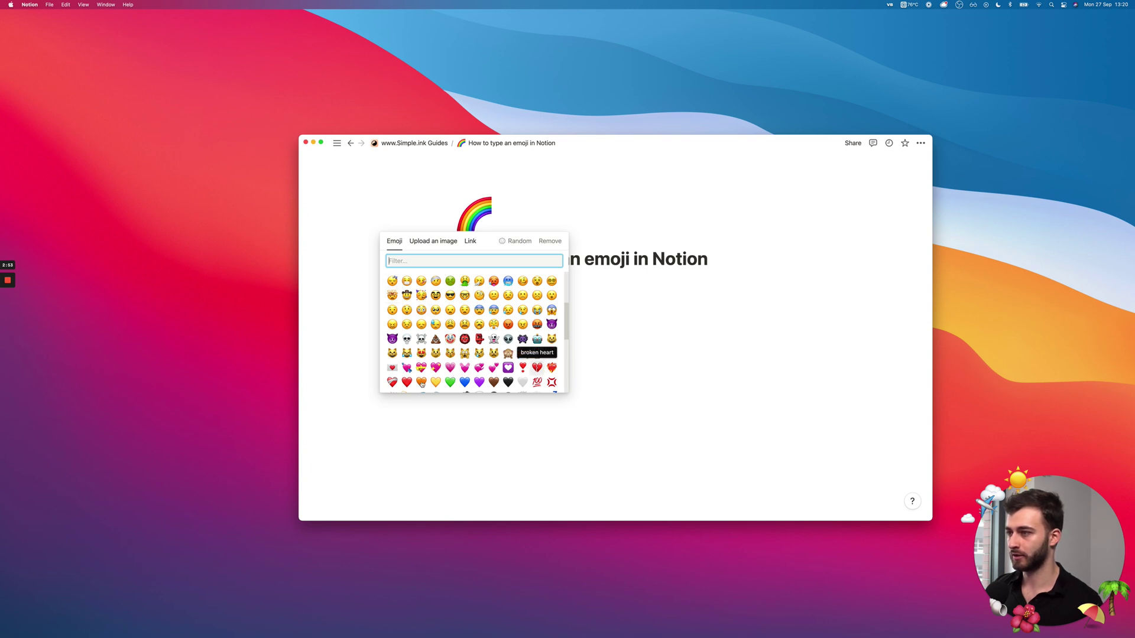
left_click(406, 384)
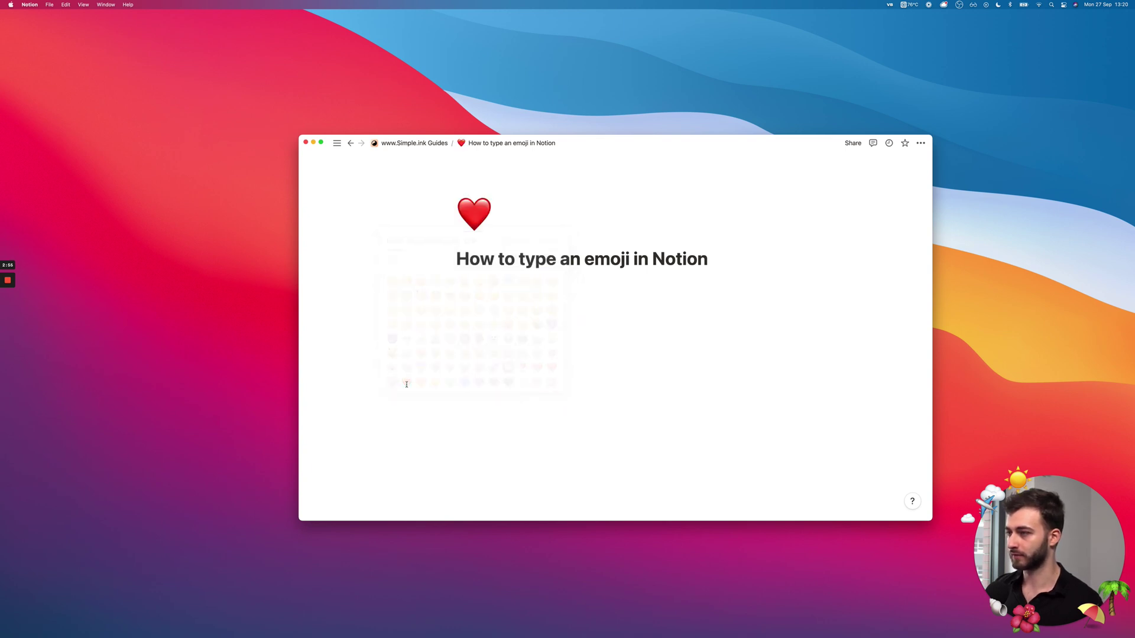